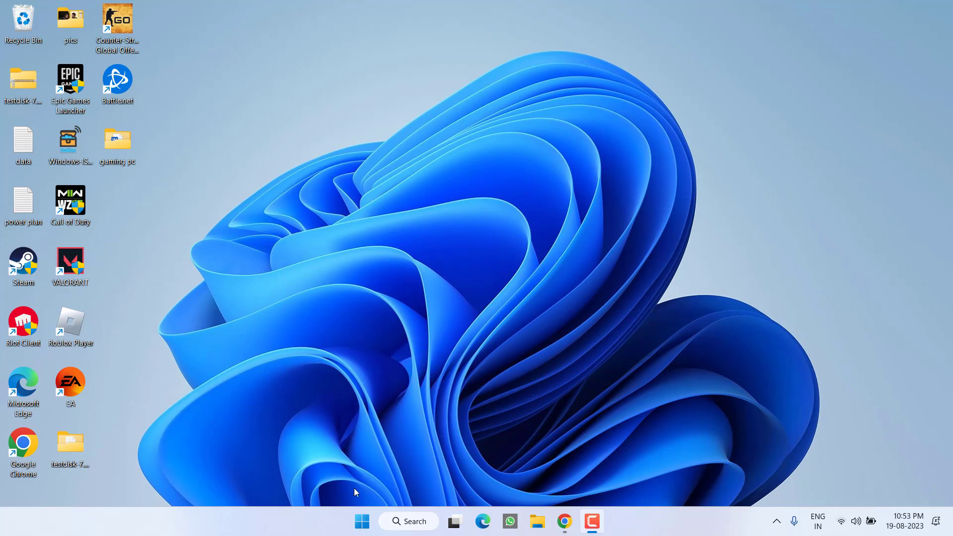
Step: Leave 'Use a proxy server' switched off in Internet Options LAN settings and close Internet Properties
click(362, 521)
text(i)
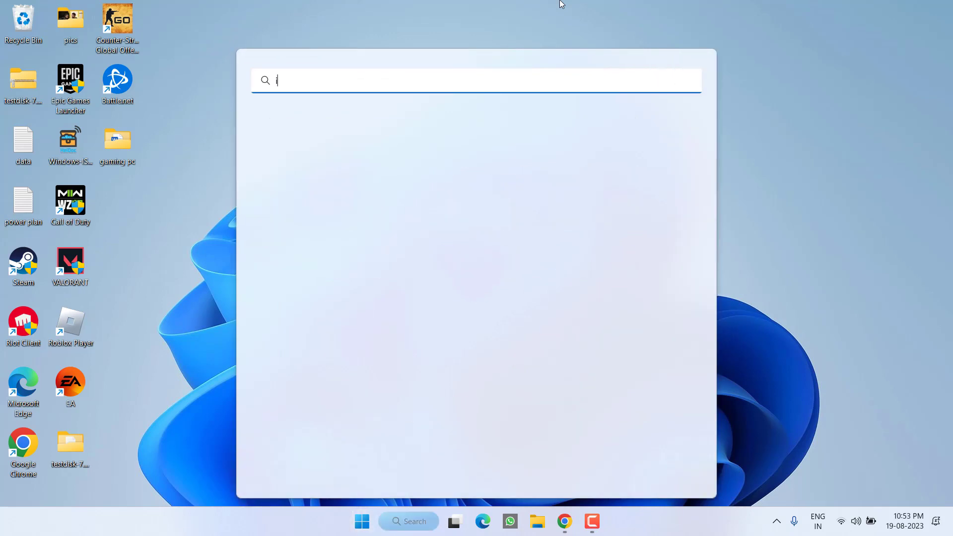
text(ntern)
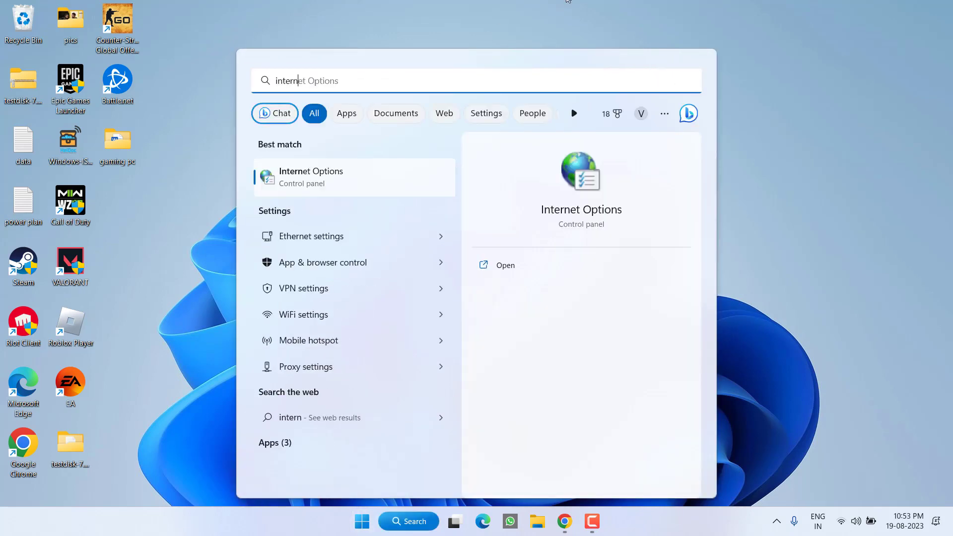
click(588, 192)
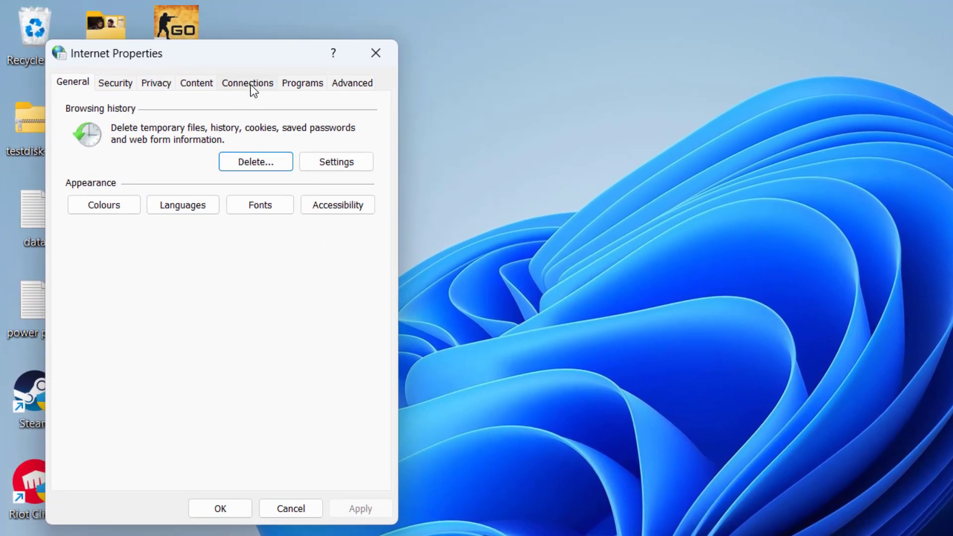
click(250, 84)
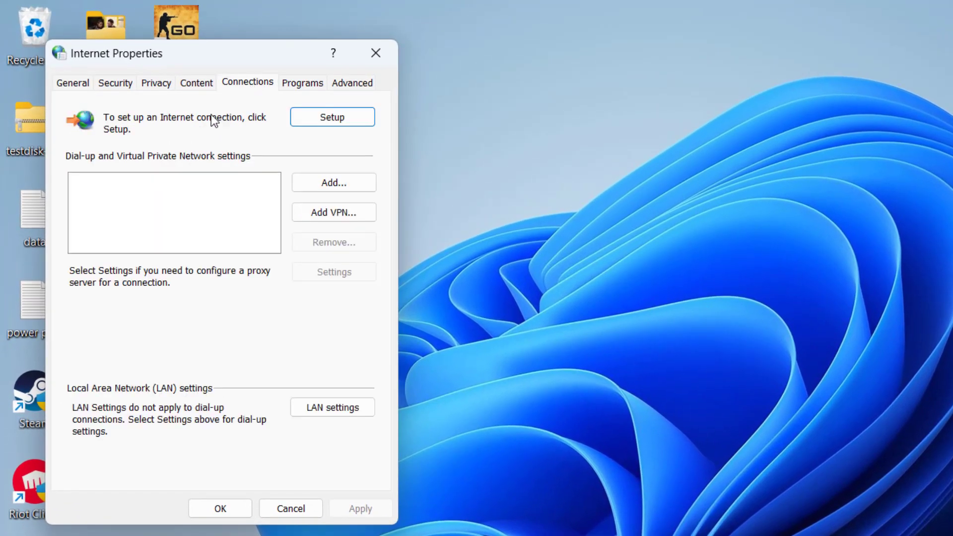
click(340, 408)
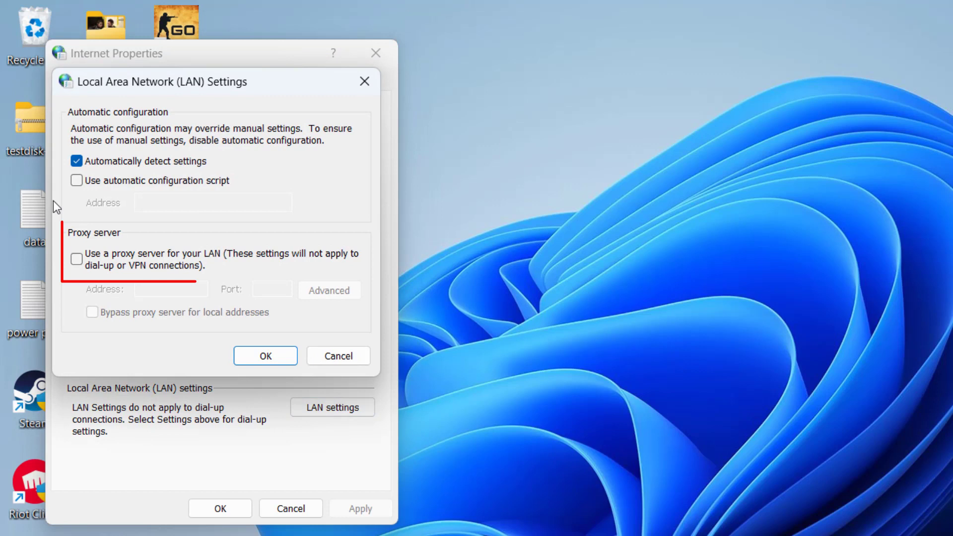
click(103, 264)
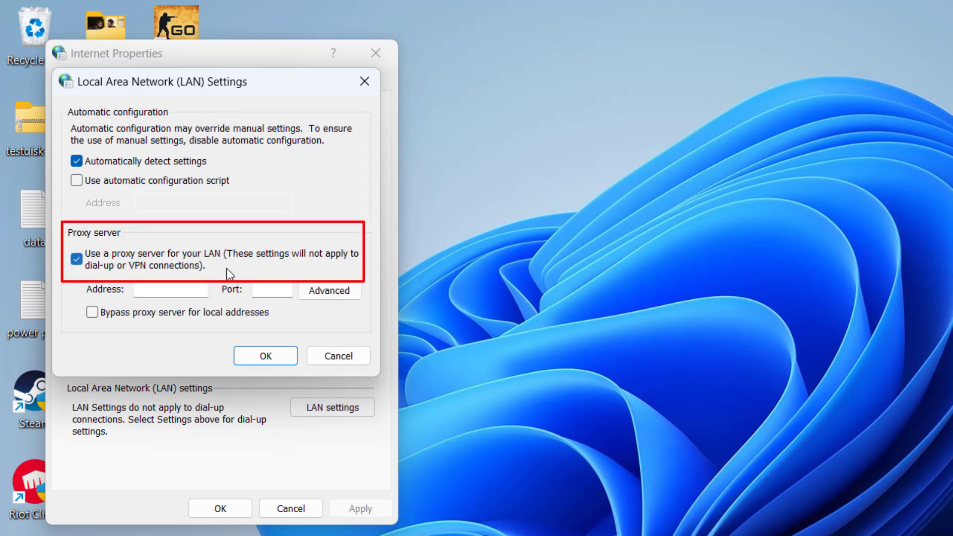
click(120, 267)
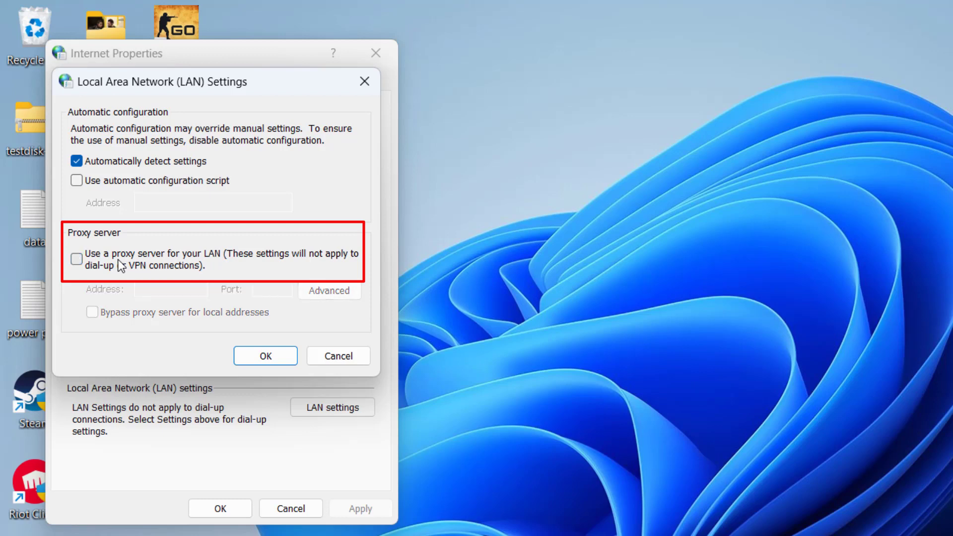
click(266, 356)
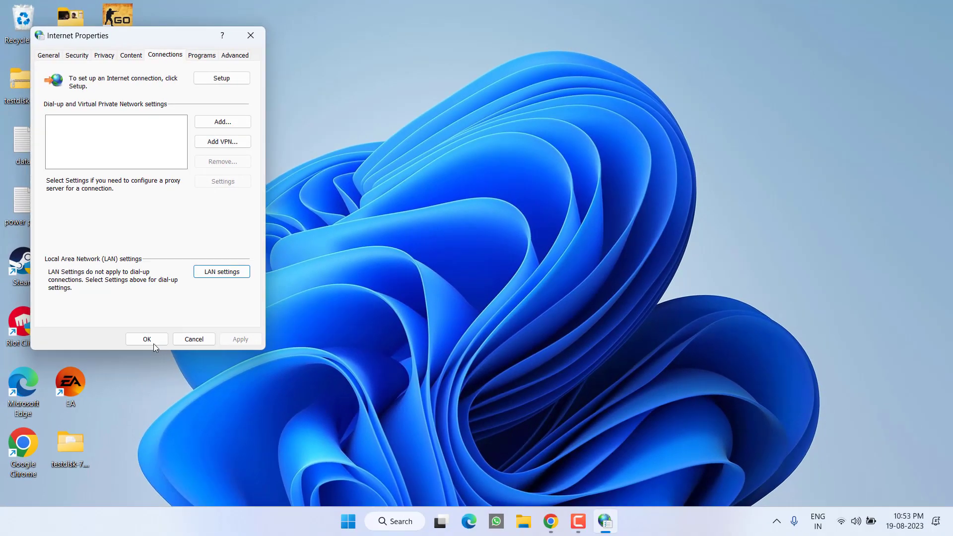
click(179, 412)
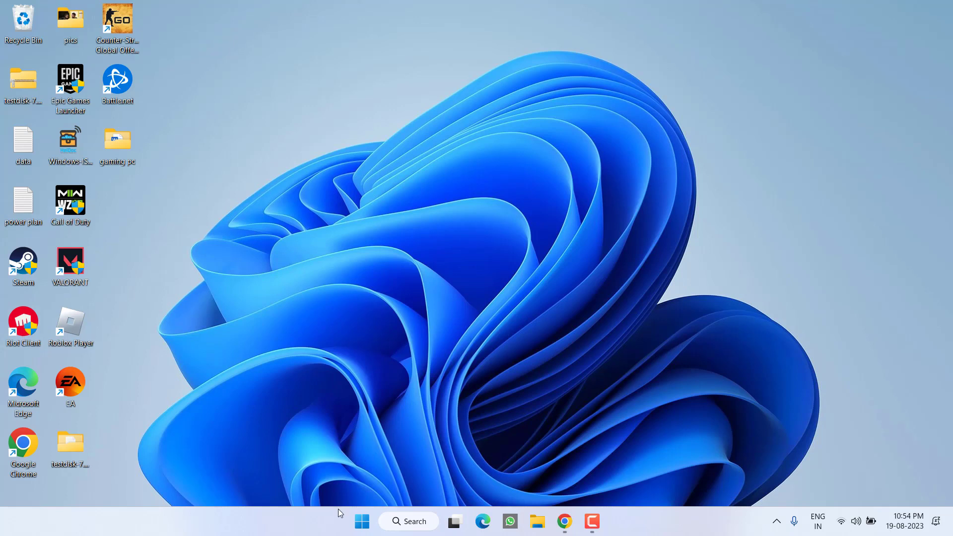
Step: Run ncpa.cpl from the Run prompt to bring up Network Connections
right_click(362, 520)
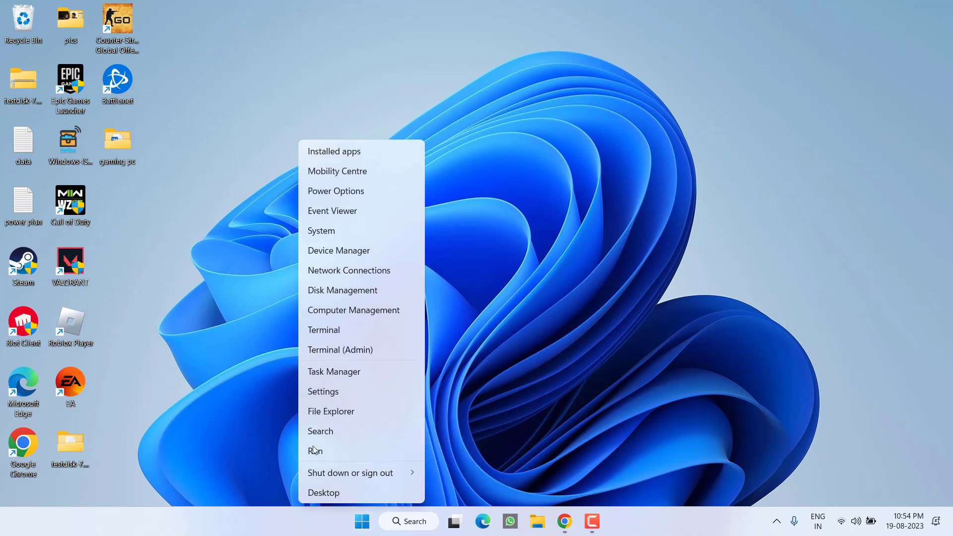
click(343, 449)
text(ncpa)
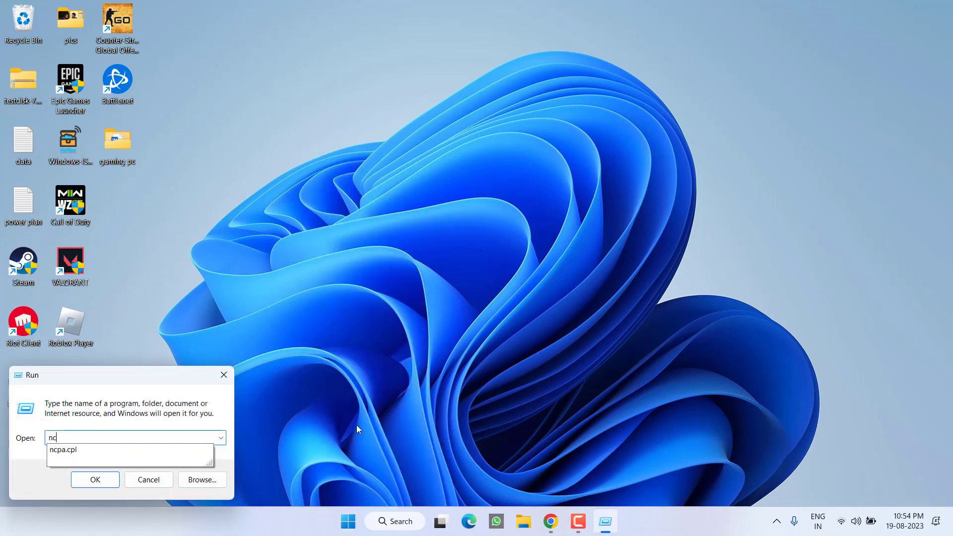
key(Down)
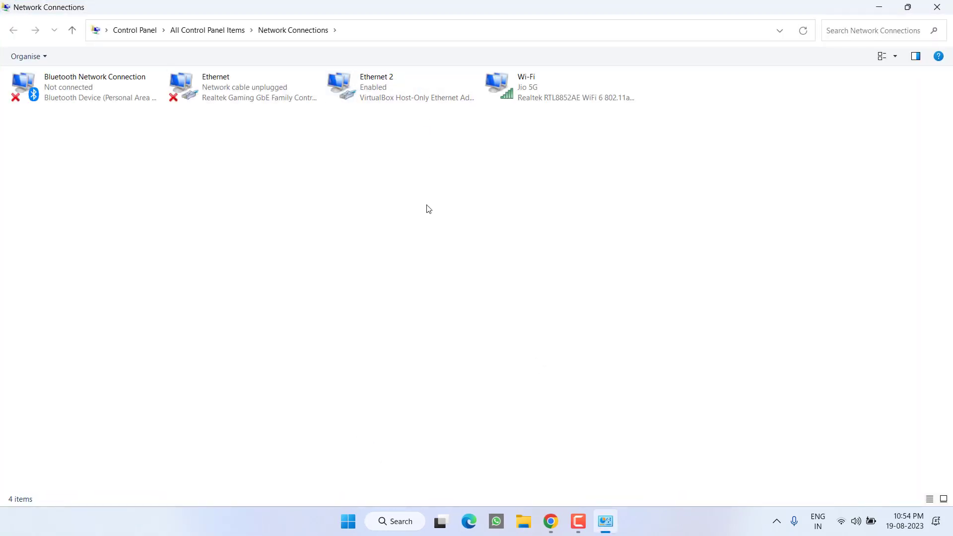
Step: Give the Wi-Fi adapter IPv4 DNS servers 8.8.8.8 and 8.8.4.4, then close Network Connections
right_click(514, 95)
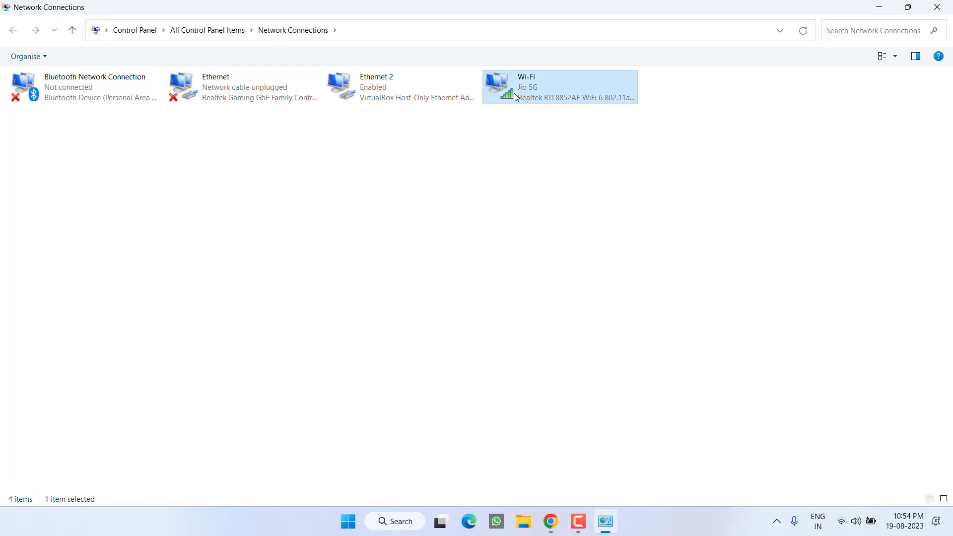
click(566, 227)
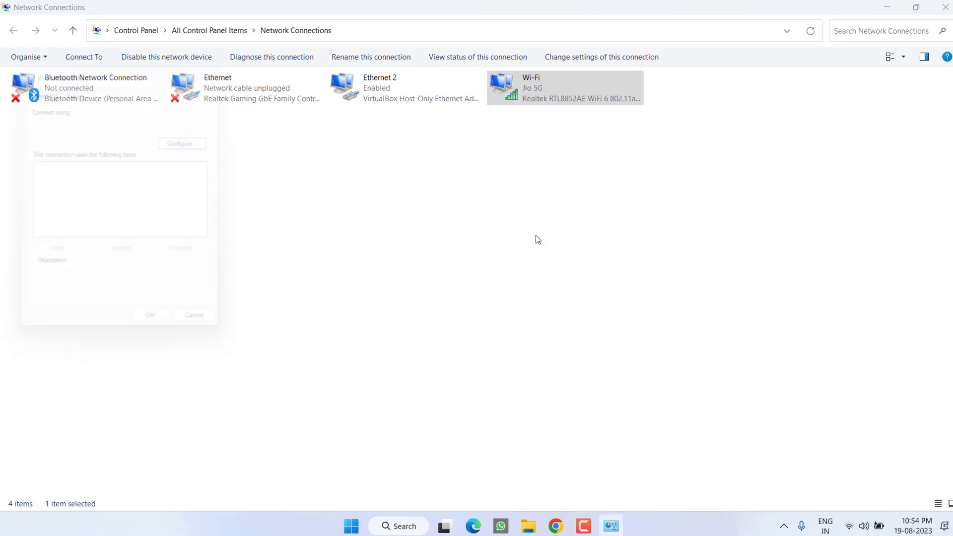
click(147, 202)
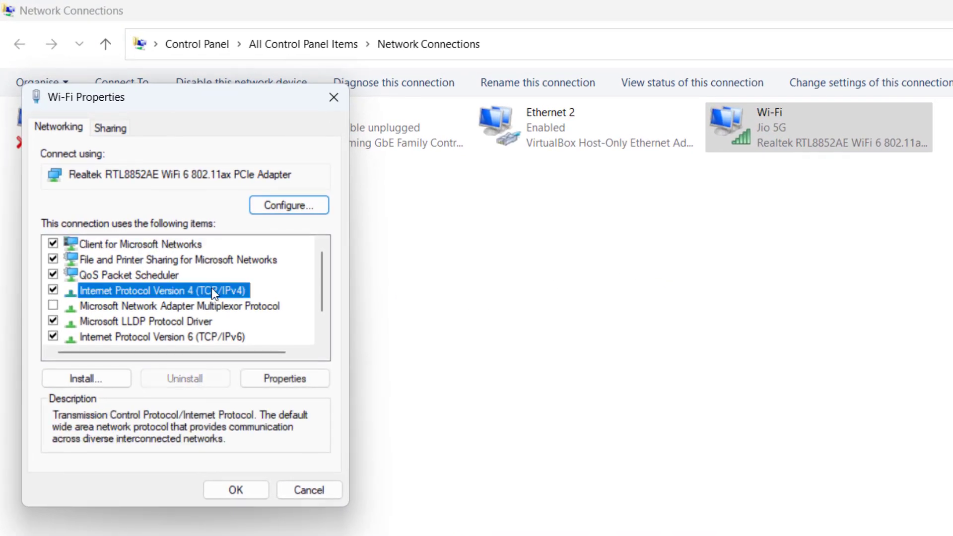
click(283, 379)
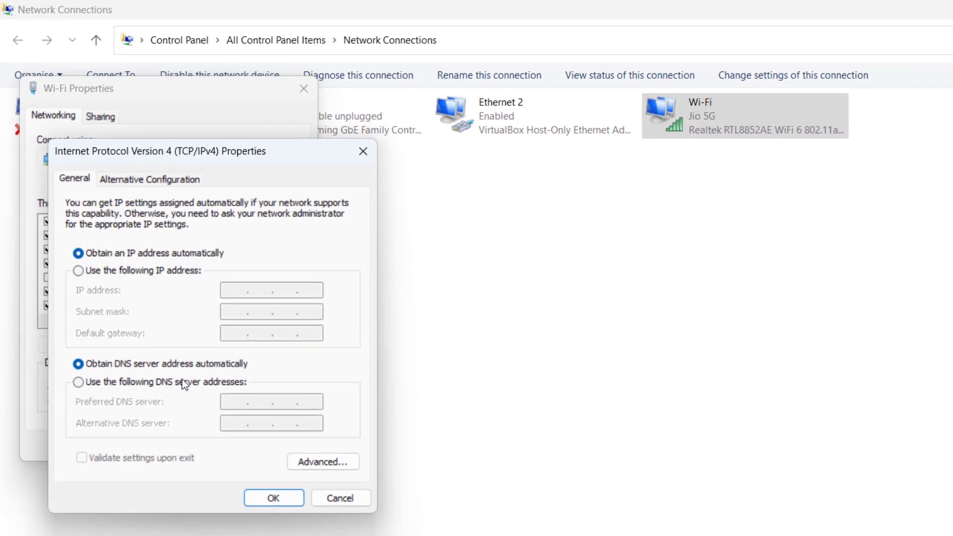
click(149, 385)
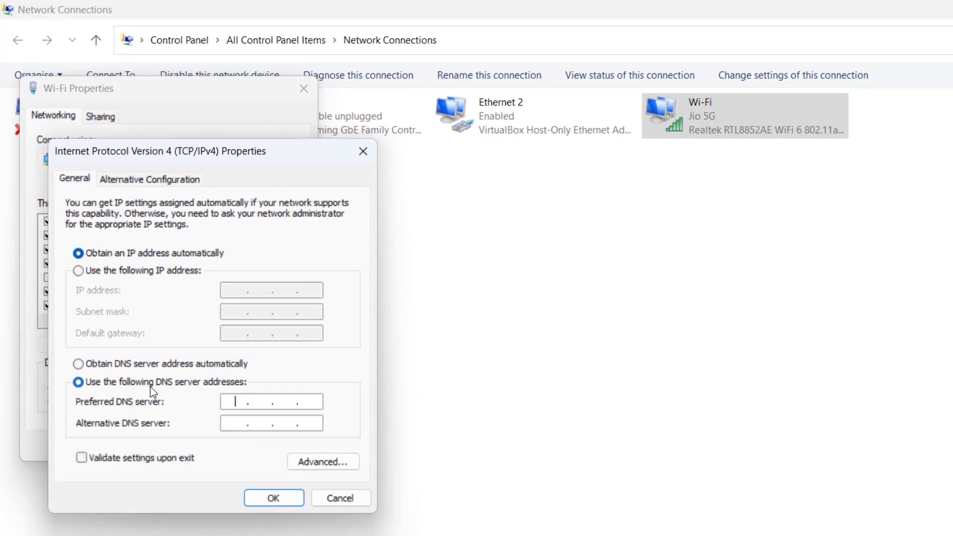
click(226, 397)
text(8.8.8.8)
key(Tab)
text(8.8.4.4)
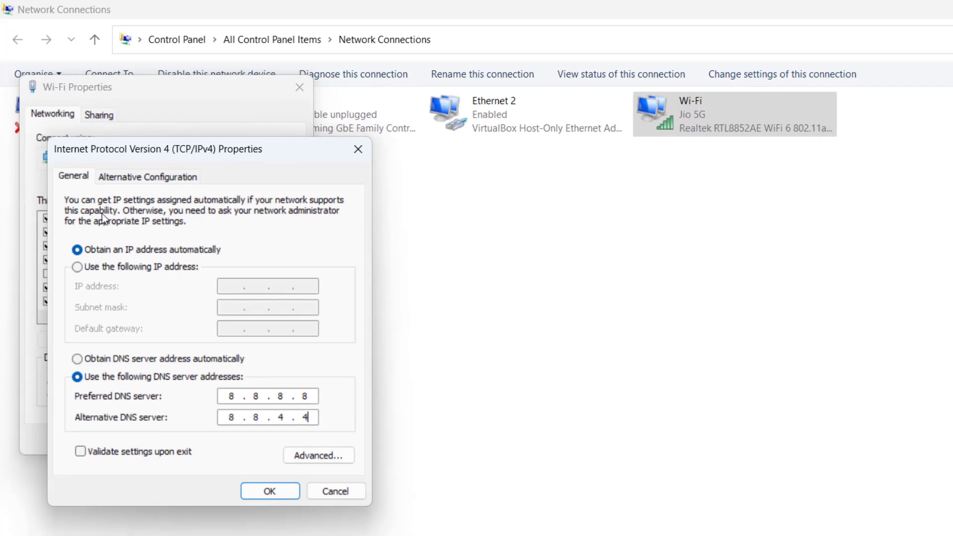
click(269, 491)
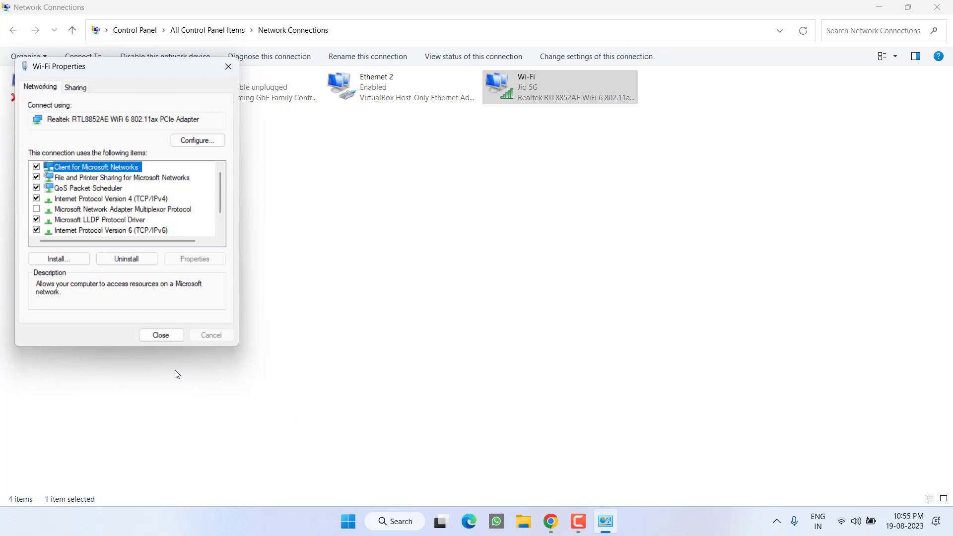
click(161, 335)
click(937, 7)
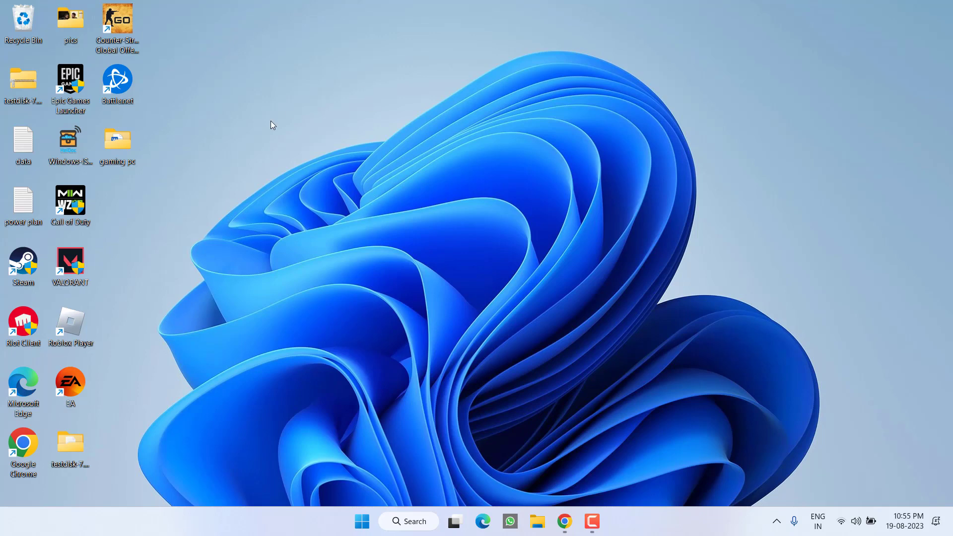
Step: Search for cmd and launch Command Prompt as administrator
click(363, 520)
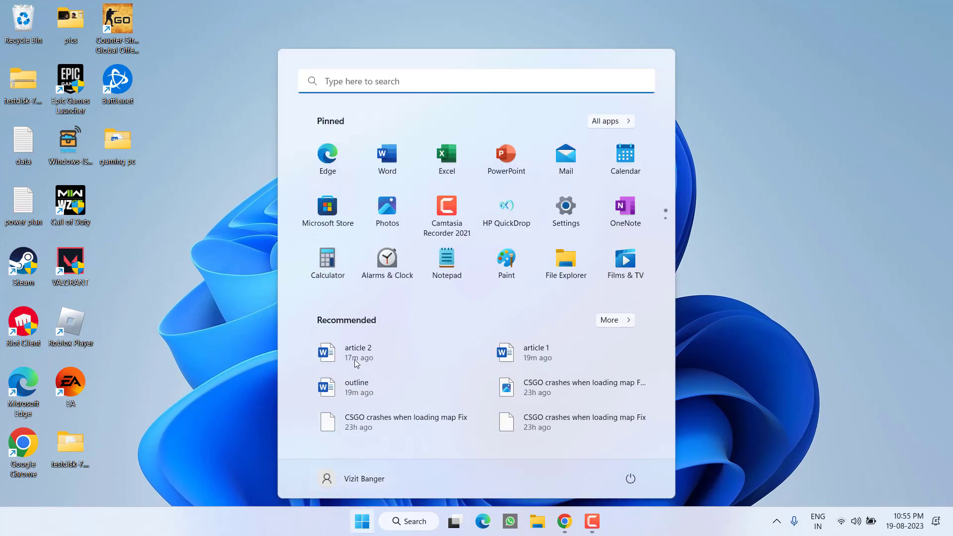
text(cmd)
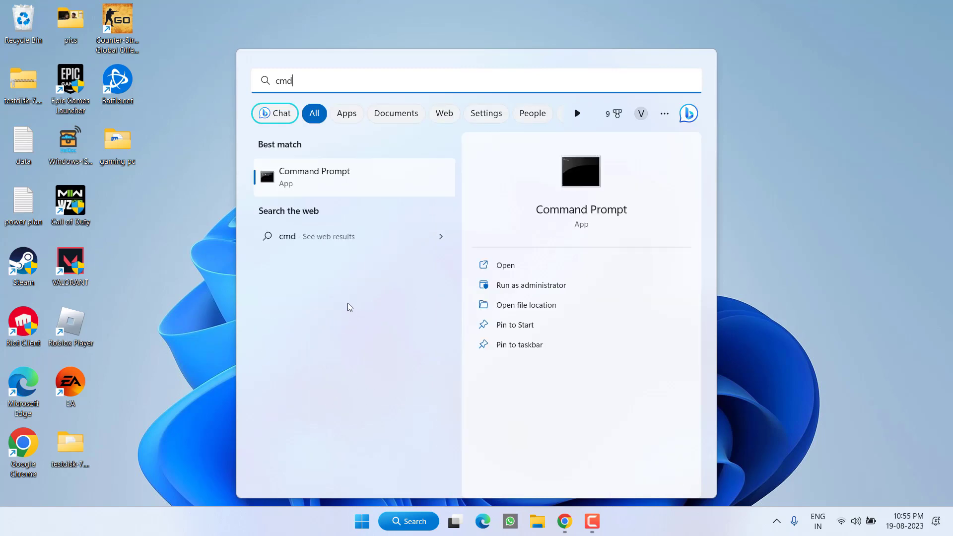
click(559, 287)
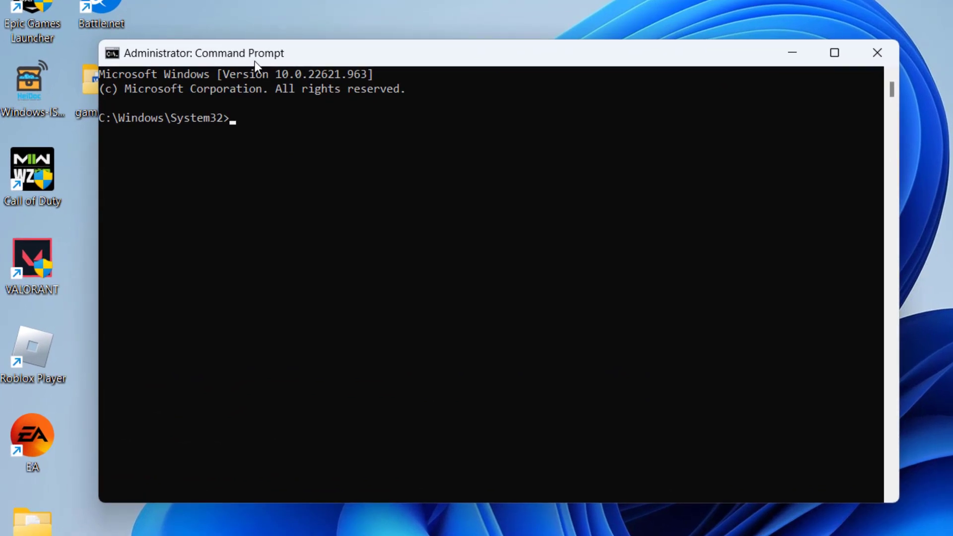
Step: Run ipconfig /release, ipconfig /renew and ipconfig /flushdns, then close Command Prompt
text(ipconfig /release)
key(Return)
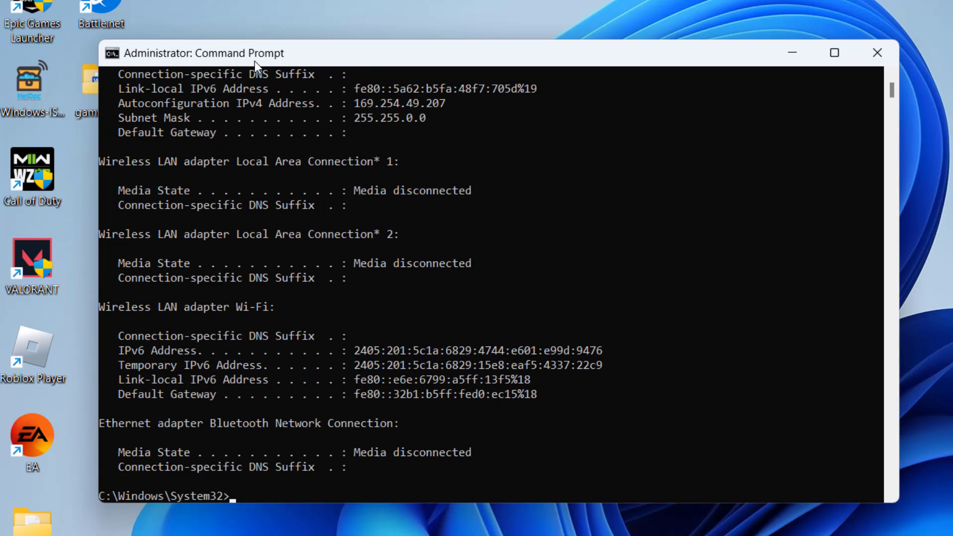
text(ipconfig /renew)
key(Return)
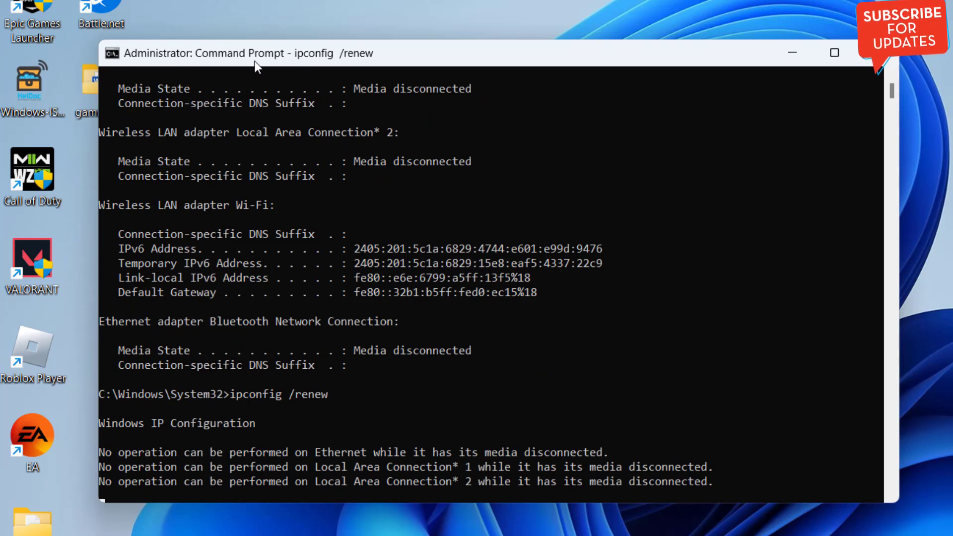
text(ipconfig)
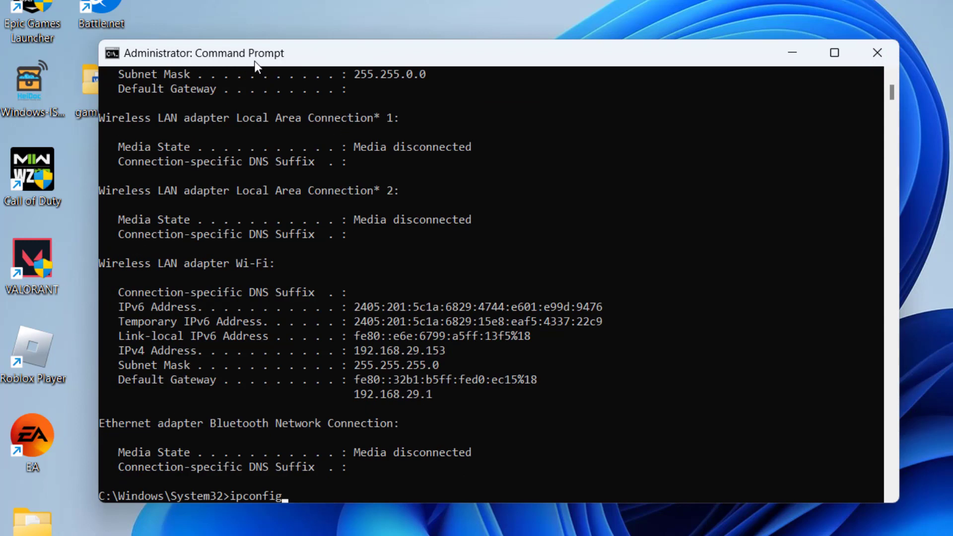
text( /flushdns)
key(Return)
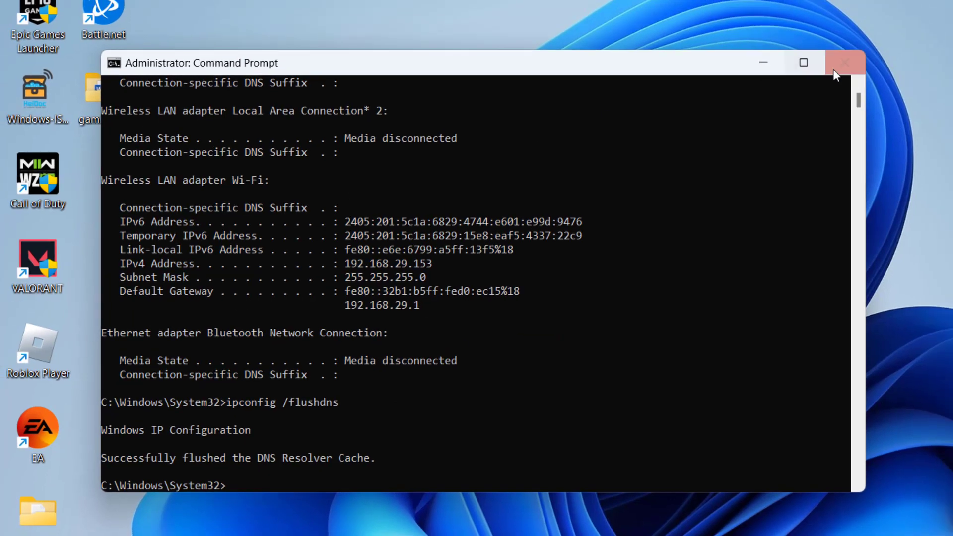
click(877, 53)
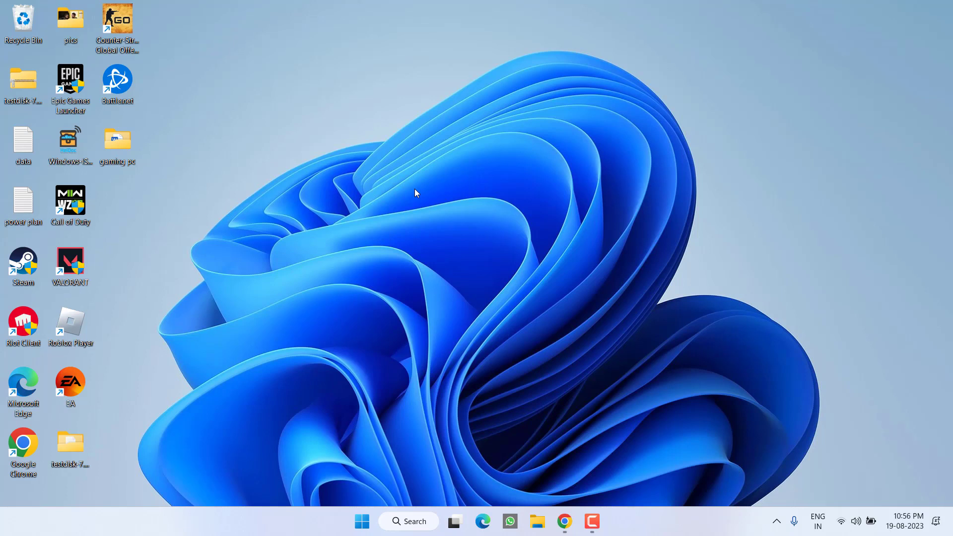
Step: Launch services.msc from the Run prompt to bring up the Services console
right_click(362, 521)
mouse_move(350, 472)
click(333, 451)
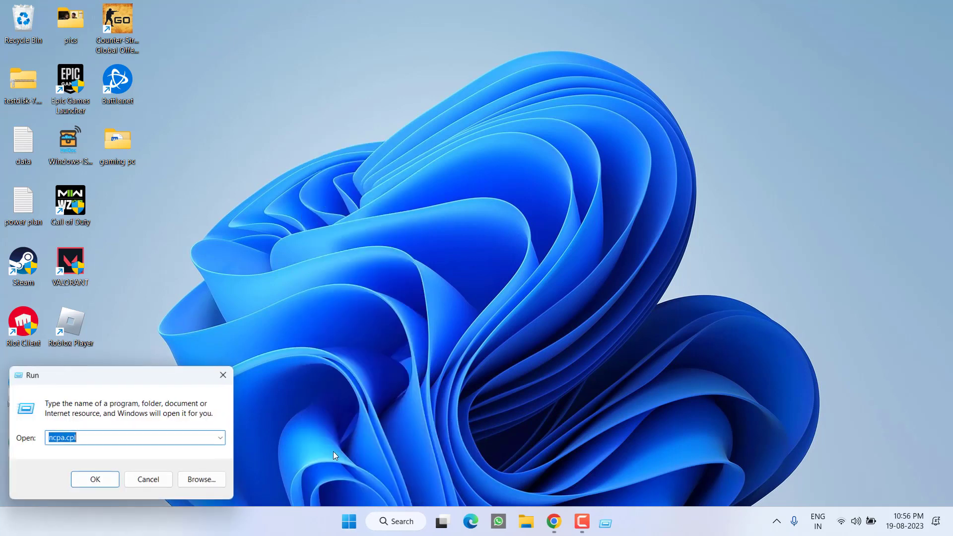
text(swr)
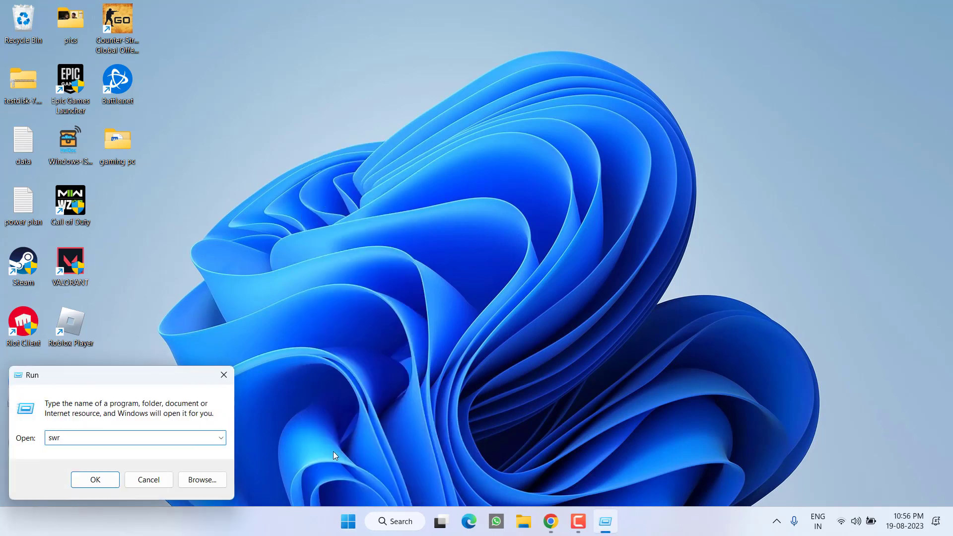
key(BackSpace)
key(BackSpace)
text(e)
key(Down)
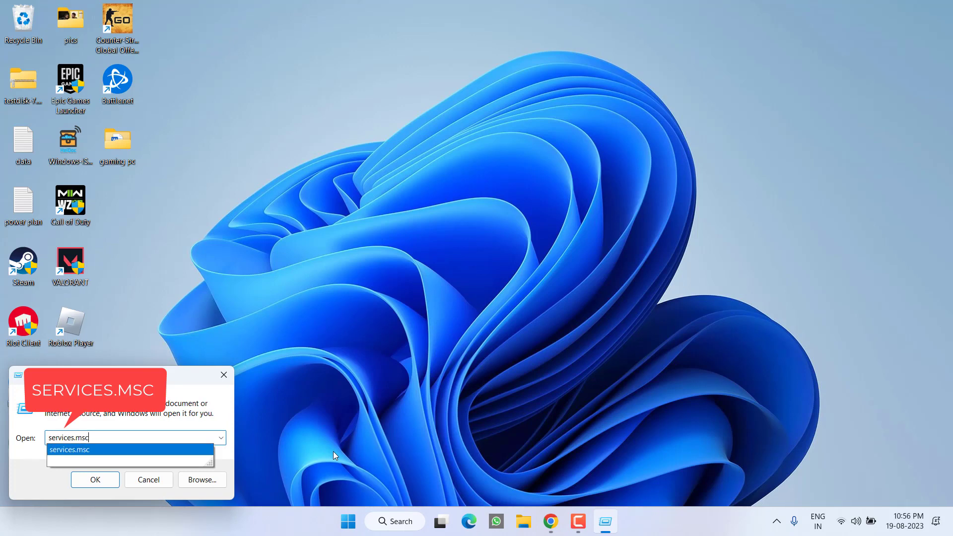
key(Return)
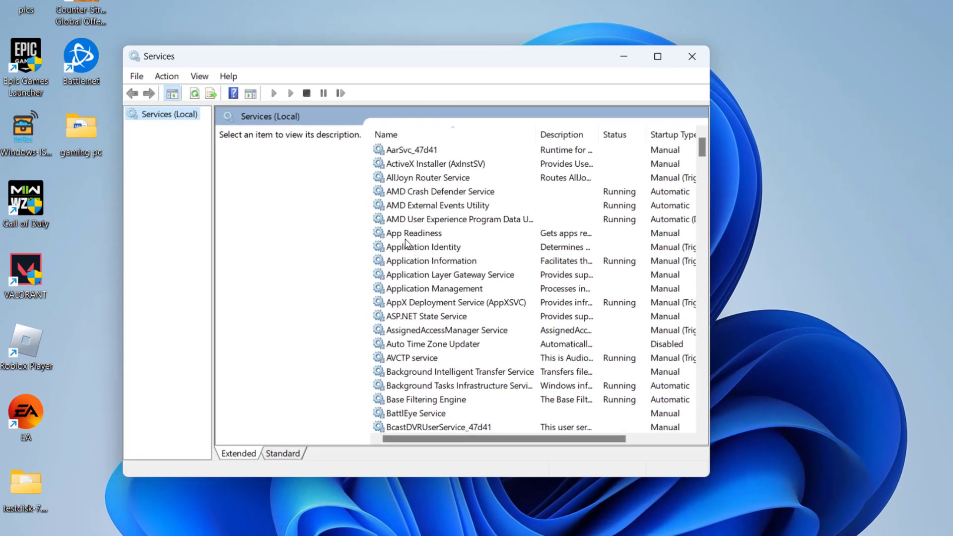
Step: Stop the IP Helper service, set its startup type to Disabled, and minimise Services
click(393, 237)
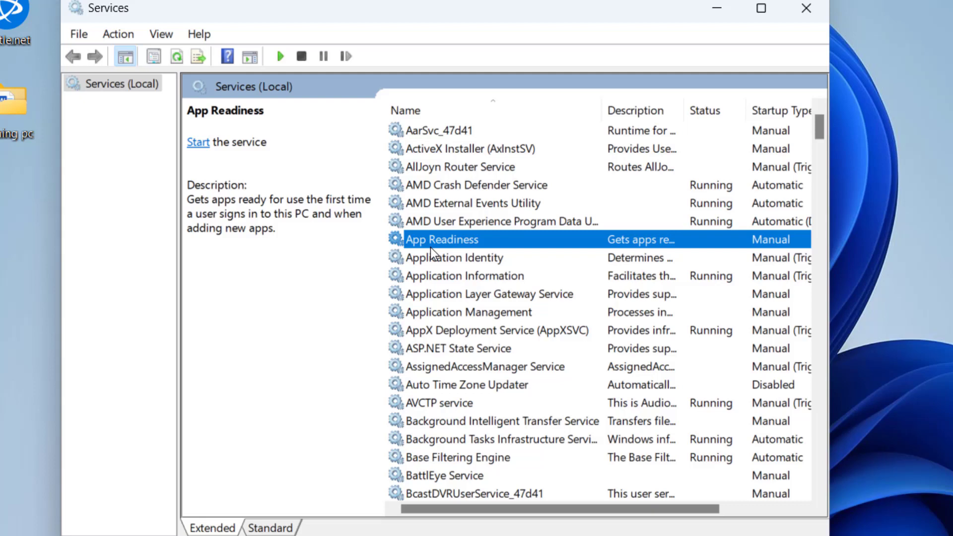
key(i)
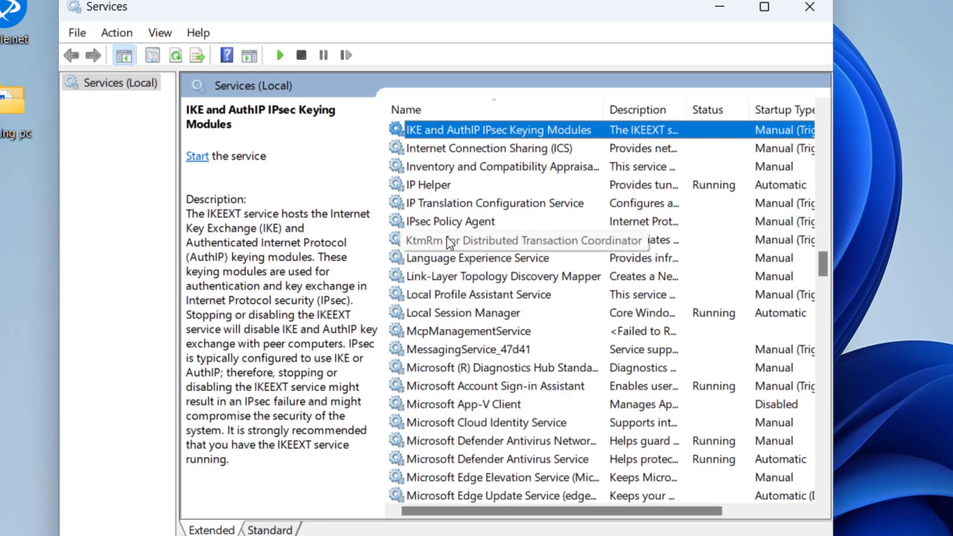
click(426, 186)
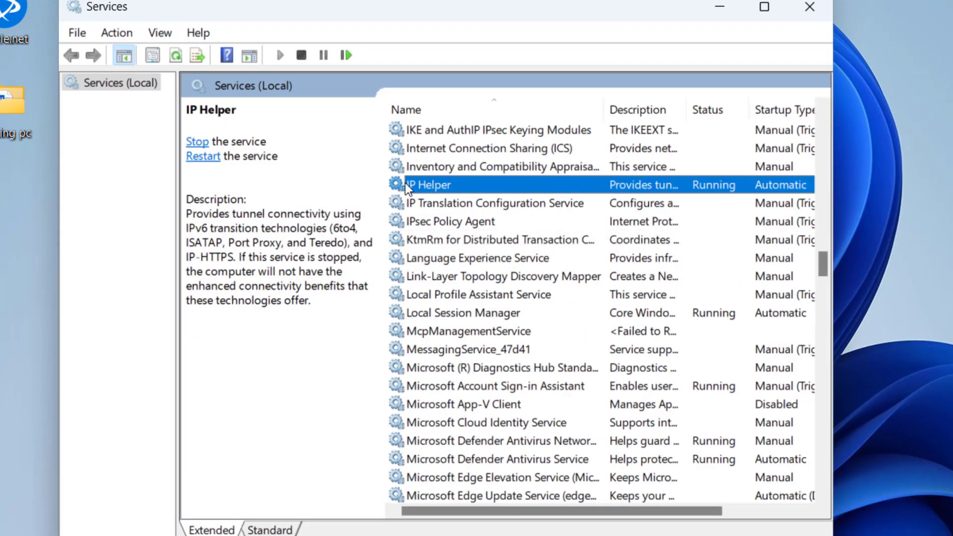
double_click(431, 181)
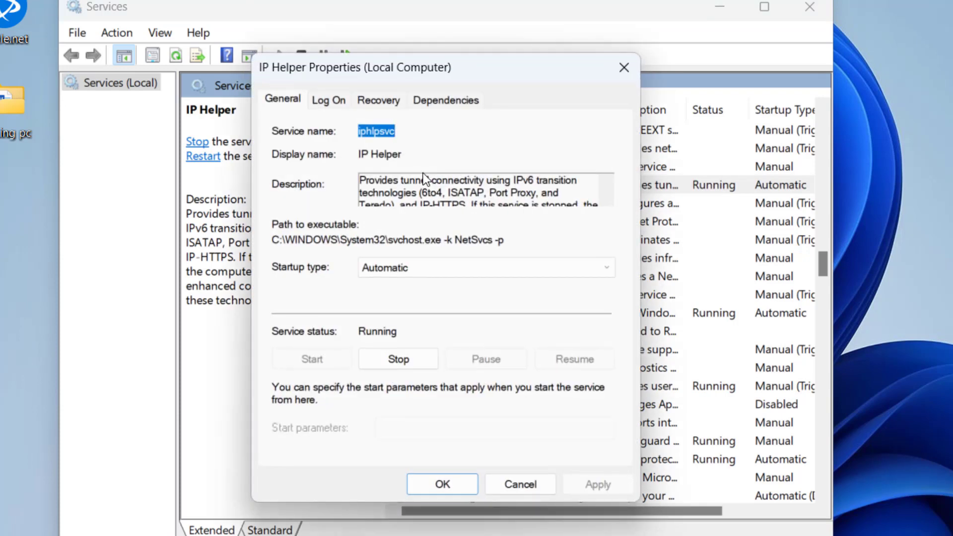
click(386, 362)
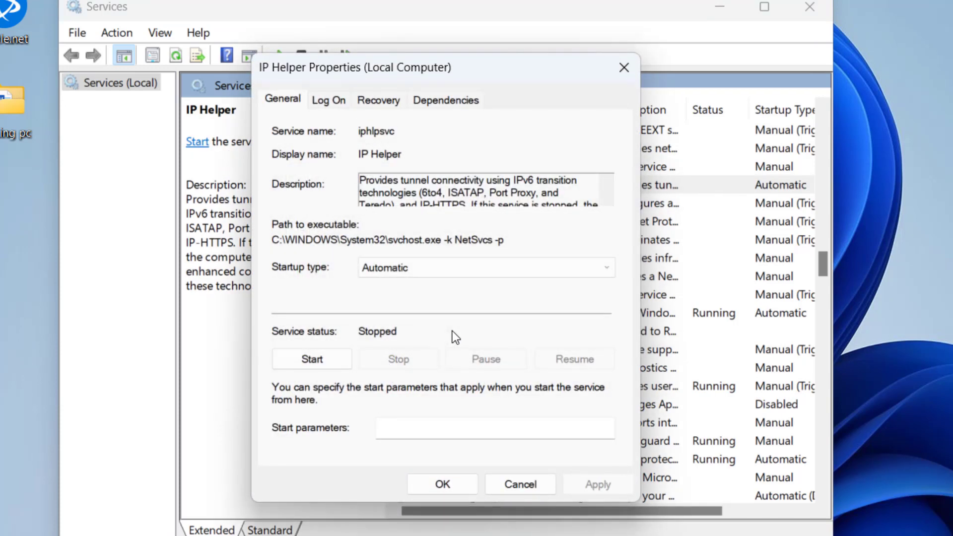
click(405, 267)
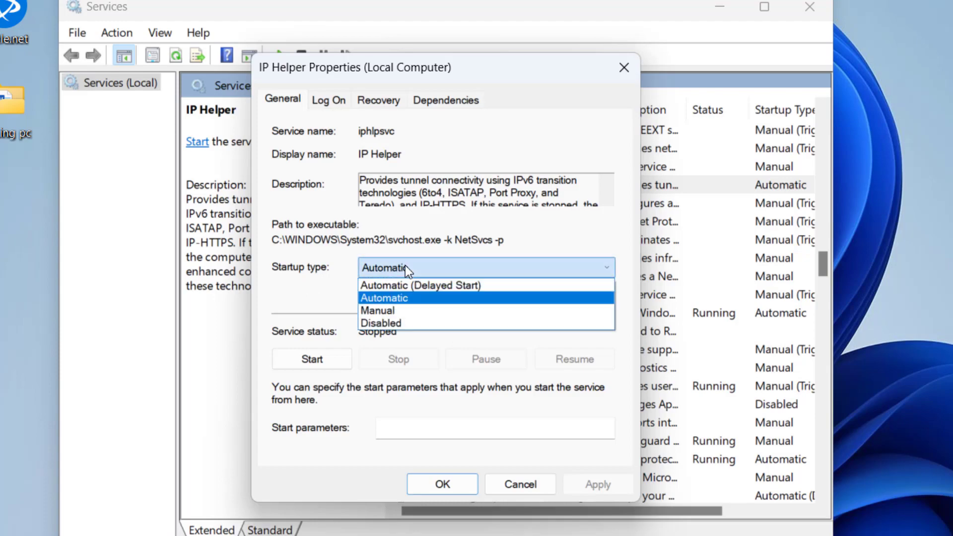
click(383, 320)
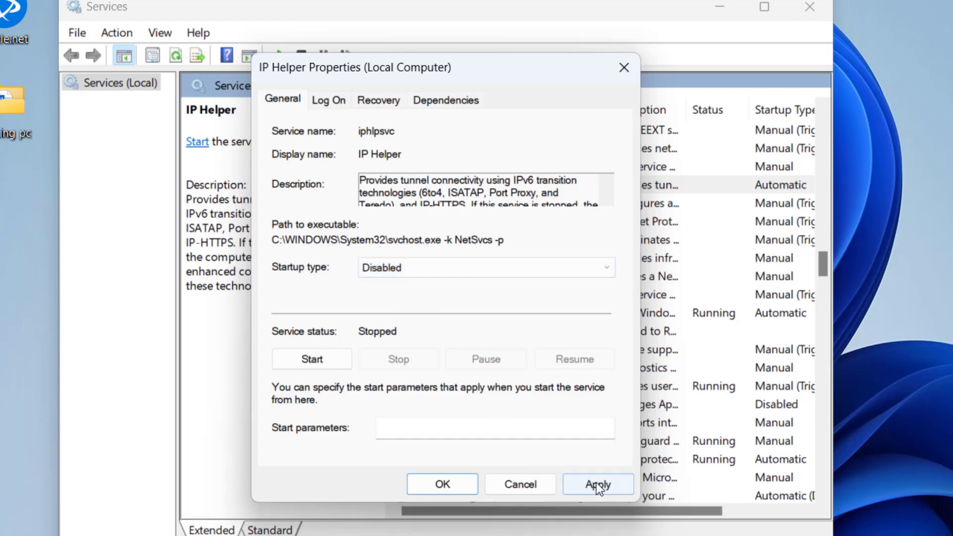
click(596, 483)
click(441, 484)
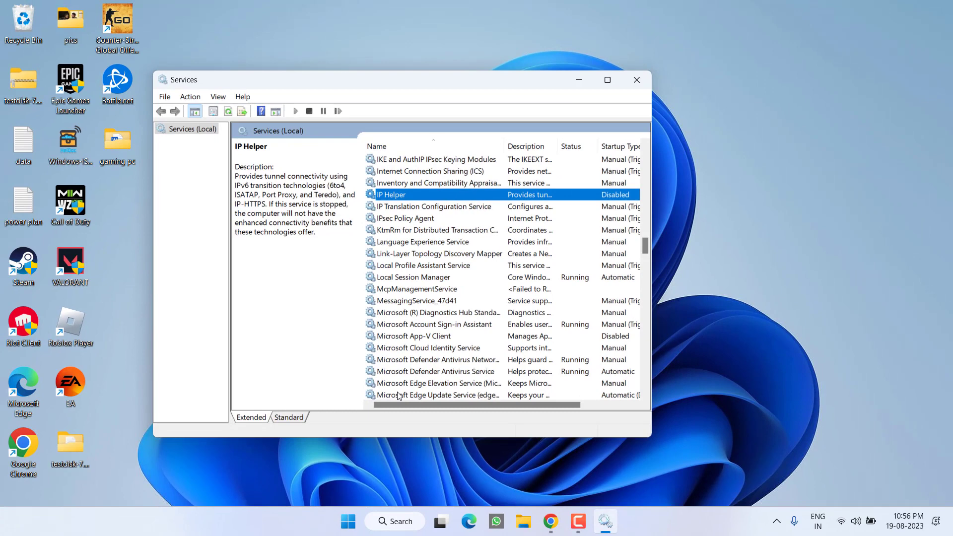
click(579, 79)
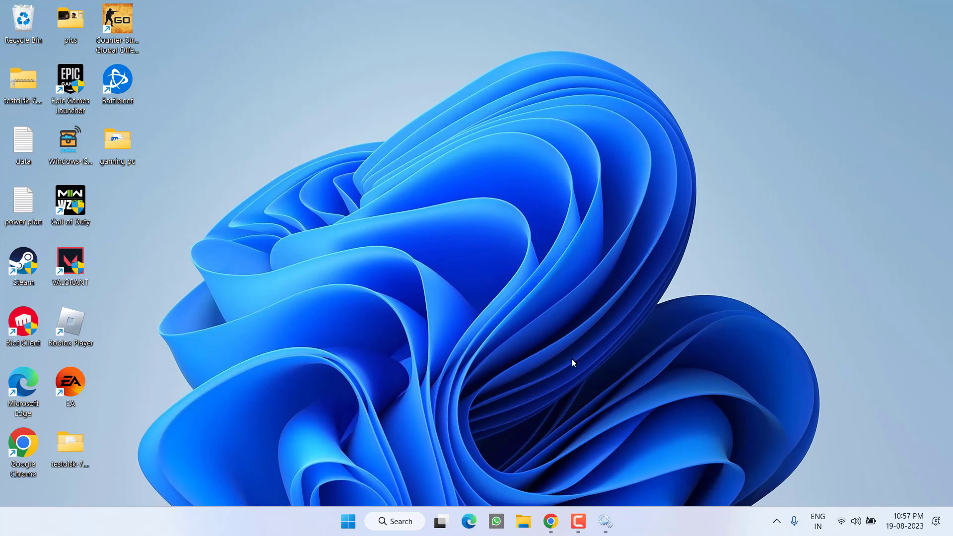
Step: Bring up the Riot status page in Chrome and open the League of Legends tile
click(550, 521)
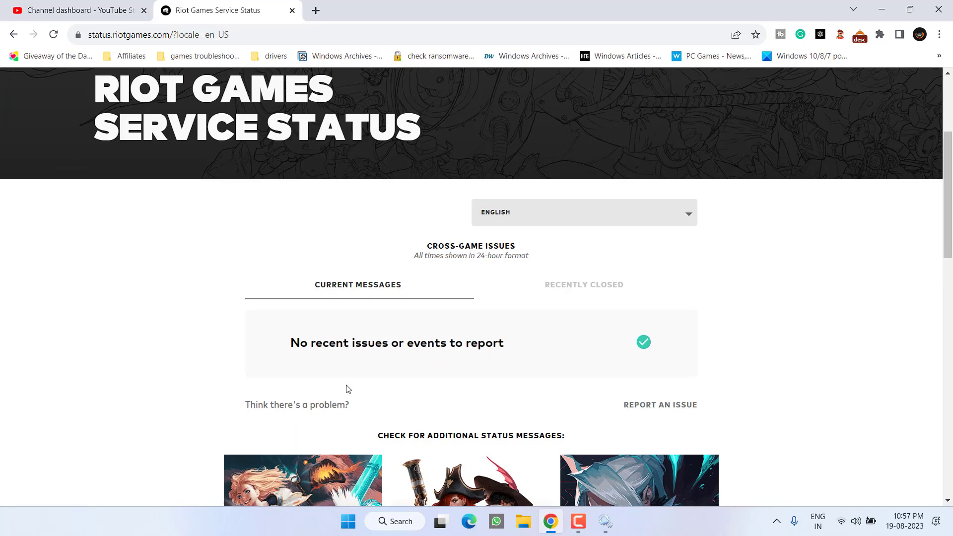
scroll(141, 219, up, 4)
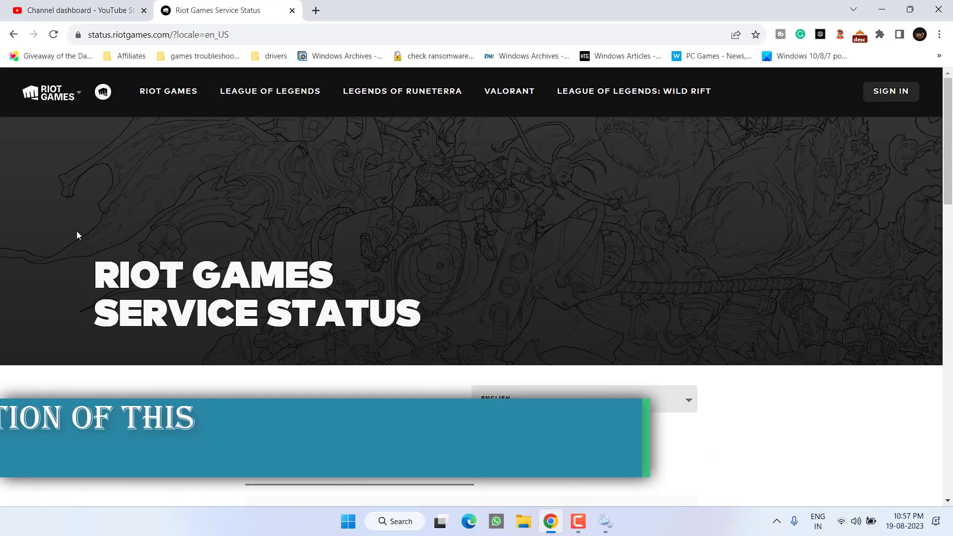
scroll(374, 278, down, 5)
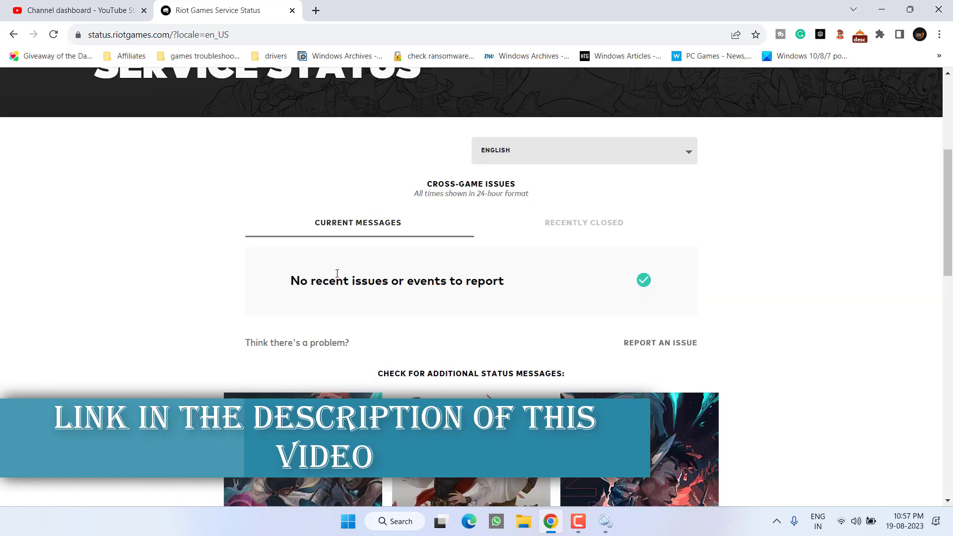
scroll(325, 250, down, 6)
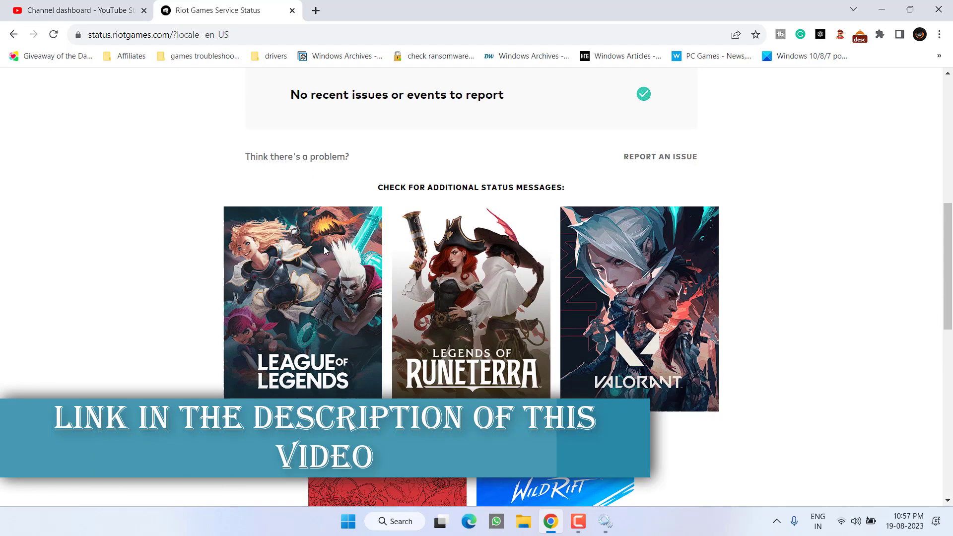
click(323, 216)
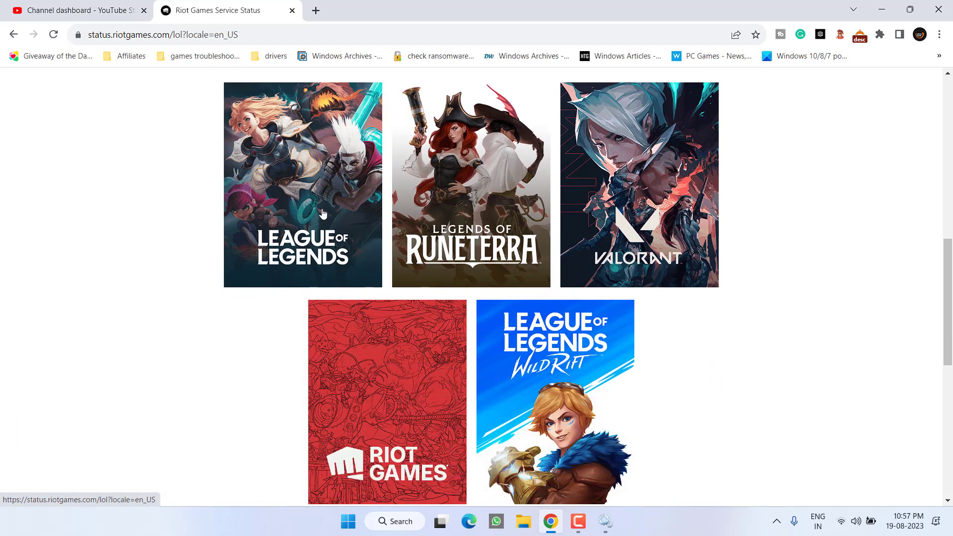
Step: Continue with NA and English, then review the critical iOS Issues message
click(465, 362)
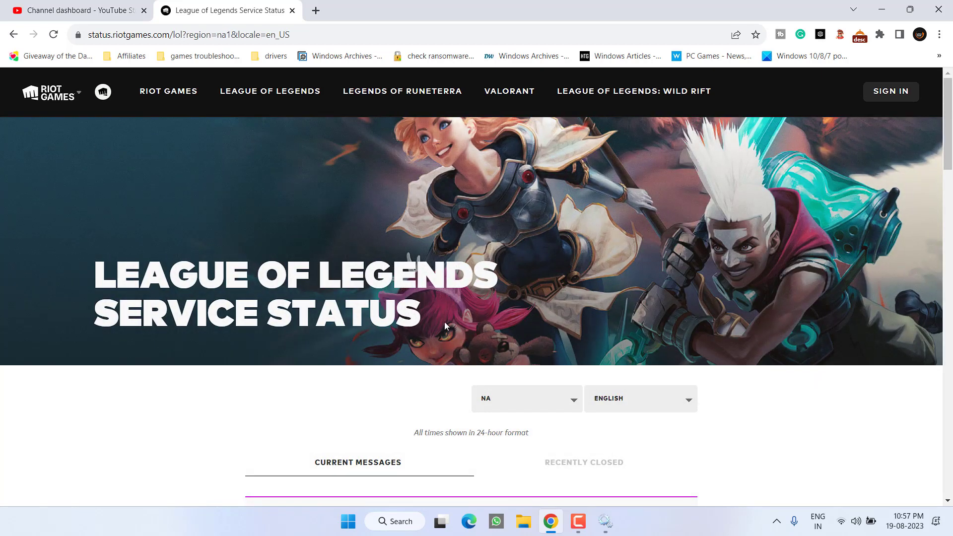
scroll(445, 325, down, 3)
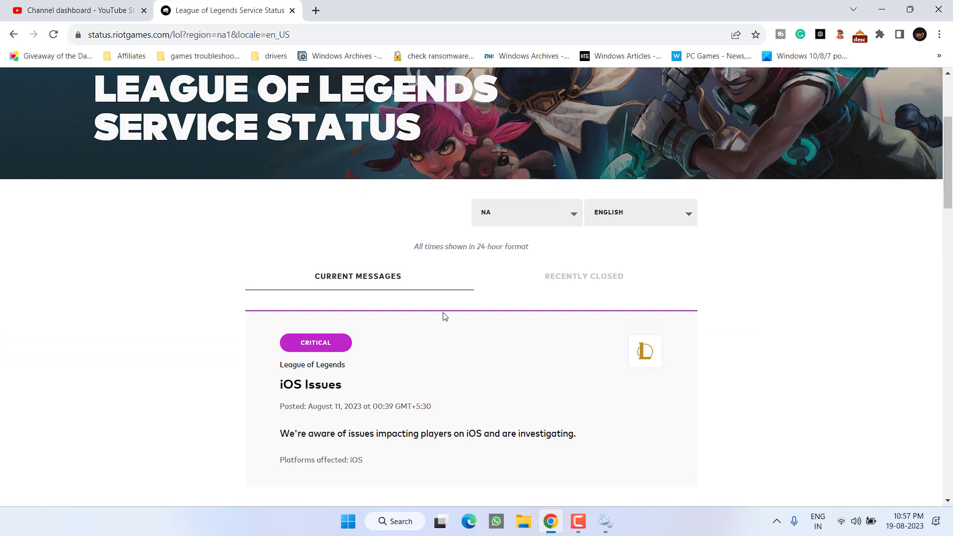
scroll(444, 317, down, 2)
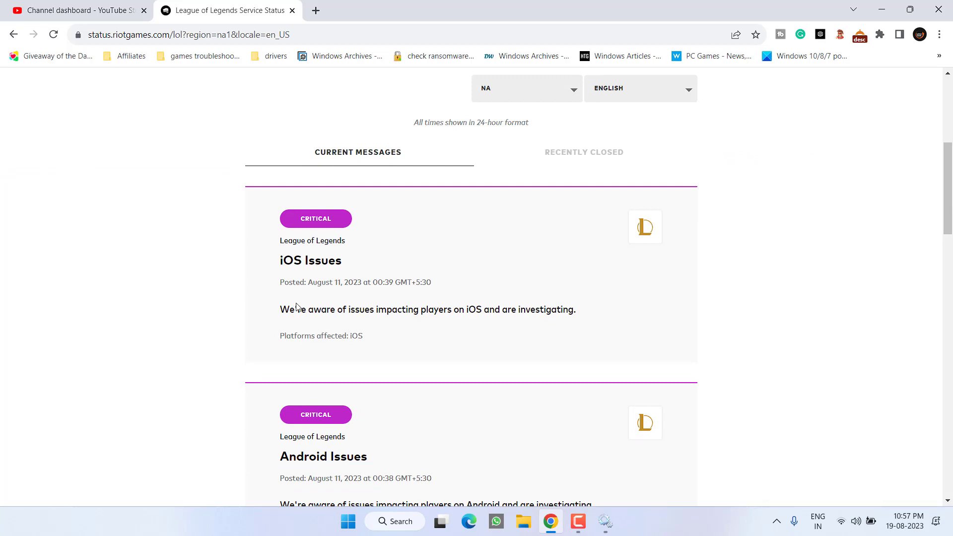
drag(294, 309, 562, 326)
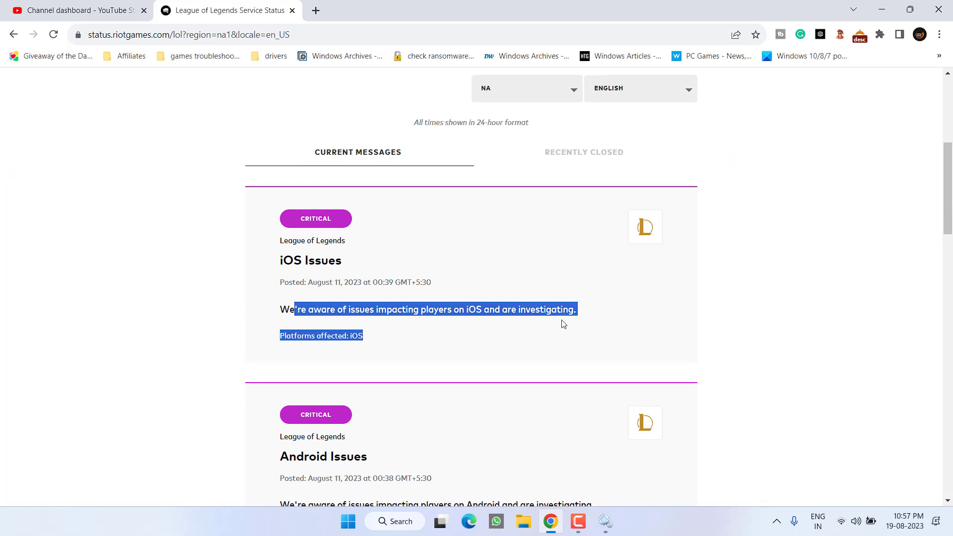
click(562, 323)
scroll(562, 321, down, 5)
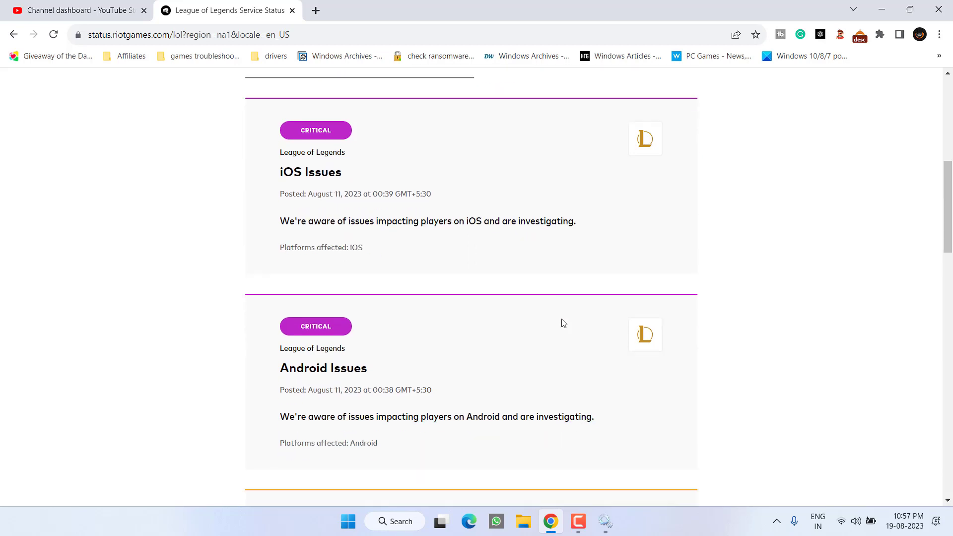
scroll(562, 319, up, 7)
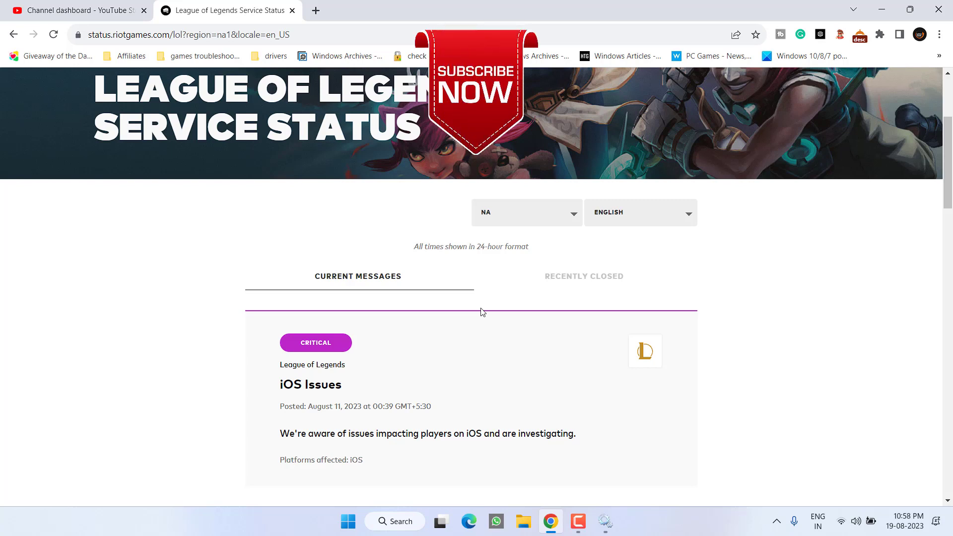
Step: Minimise the Chrome window to reveal the desktop
click(881, 9)
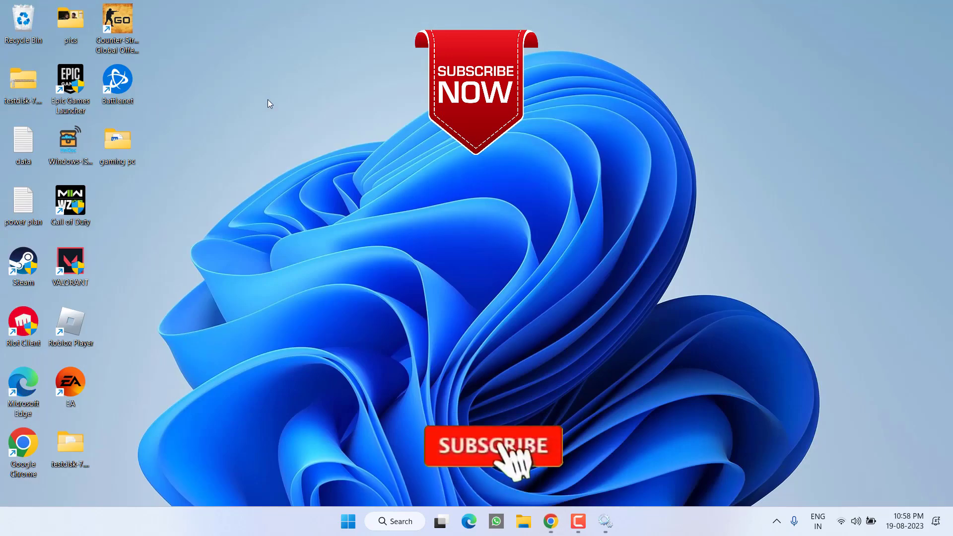